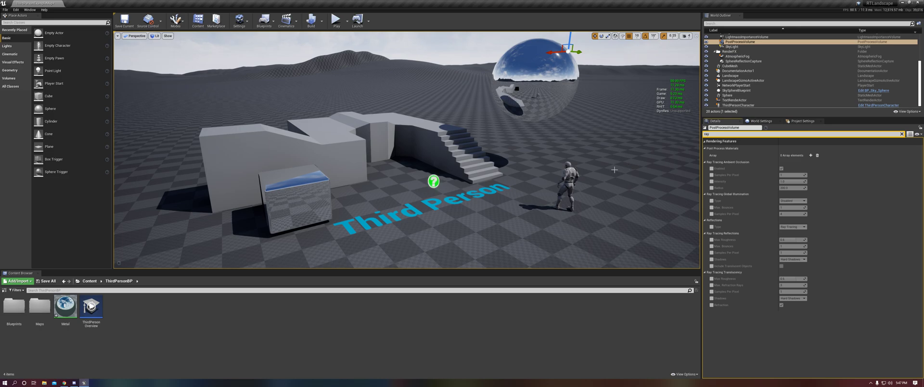
# Display the GPU timing statistics with stat gpu and examine the ray tracing costs while moving the camera around the level
pyautogui.moveTo(530, 177); pyautogui.dragTo(505, 176, button='middle')
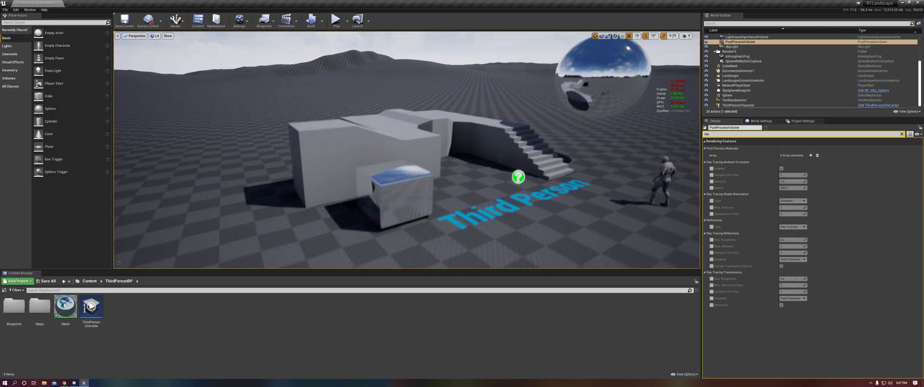
pyautogui.moveTo(597, 170); pyautogui.dragTo(529, 176, button='right')
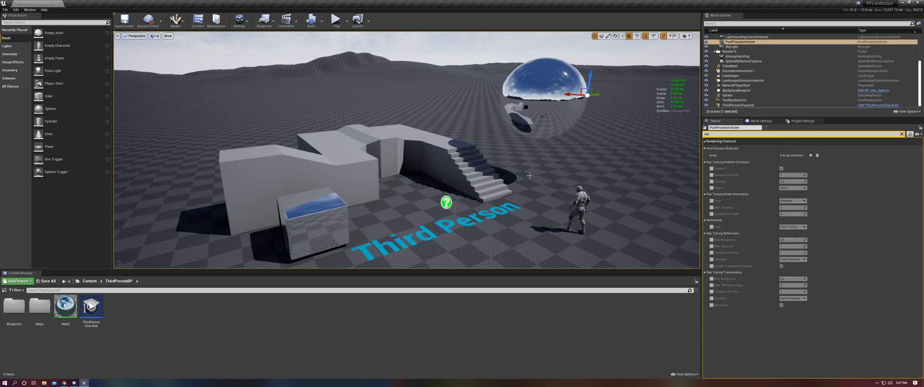
pyautogui.press('`')
pyautogui.press('Up')
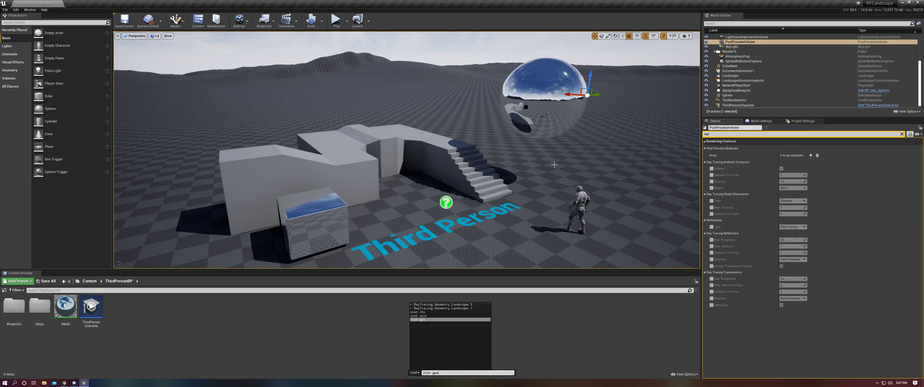
pyautogui.press('Return')
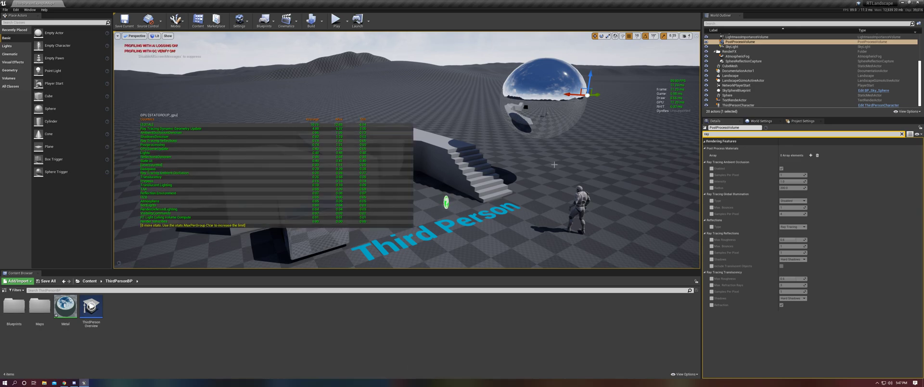
pyautogui.moveTo(540, 164); pyautogui.dragTo(562, 186, button='middle')
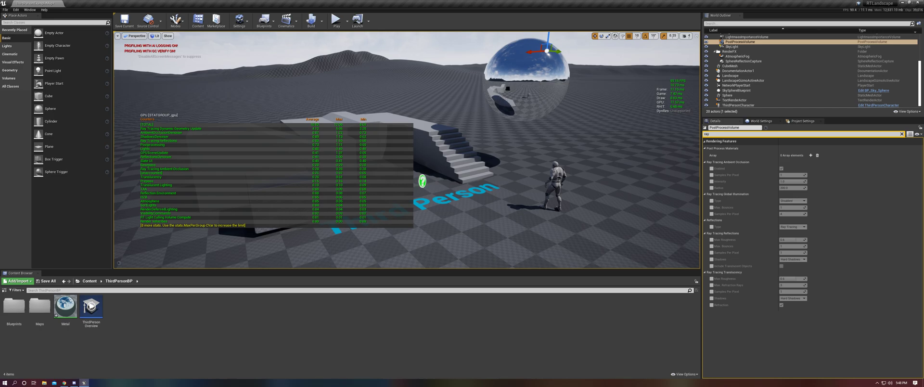
pyautogui.moveTo(409, 159); pyautogui.dragTo(415, 173, button='middle')
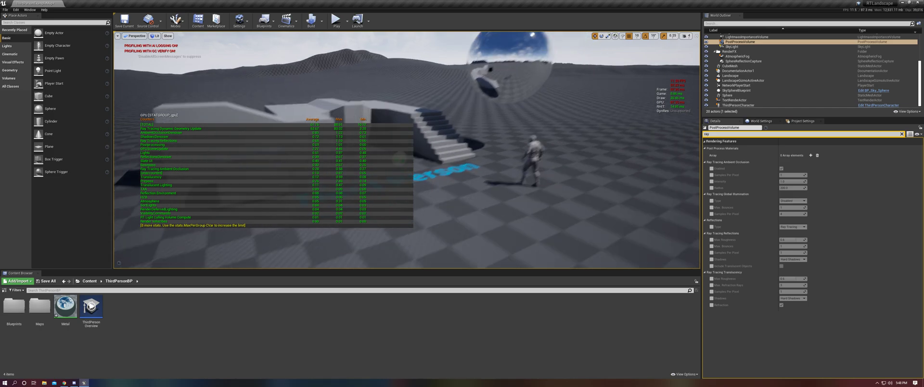
pyautogui.moveTo(382, 182); pyautogui.dragTo(383, 181, button='right')
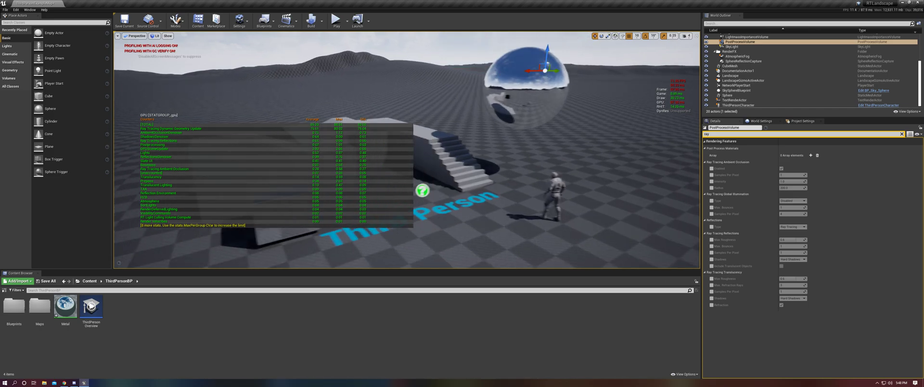
pyautogui.moveTo(525, 171); pyautogui.dragTo(543, 191, button='middle')
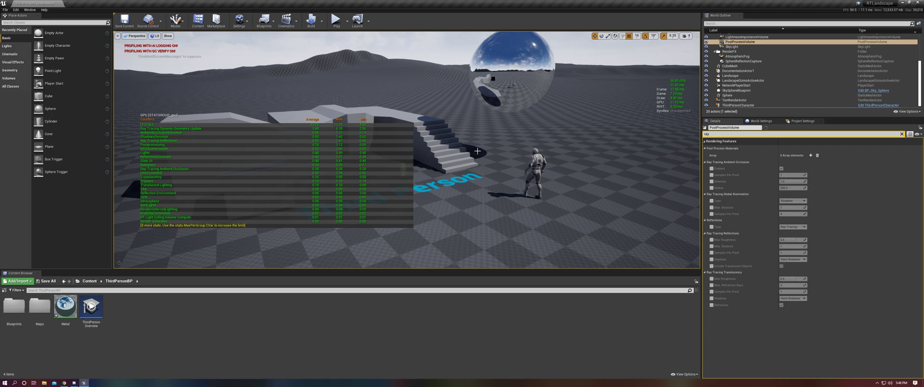
# Hide the GPU timing statistics by running the stat gpu command again
pyautogui.press('`')
pyautogui.press('Up')
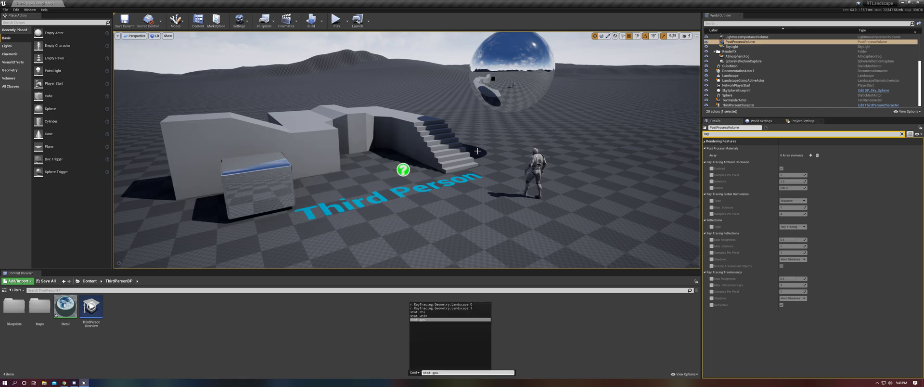
pyautogui.press('Up')
pyautogui.press('Return')
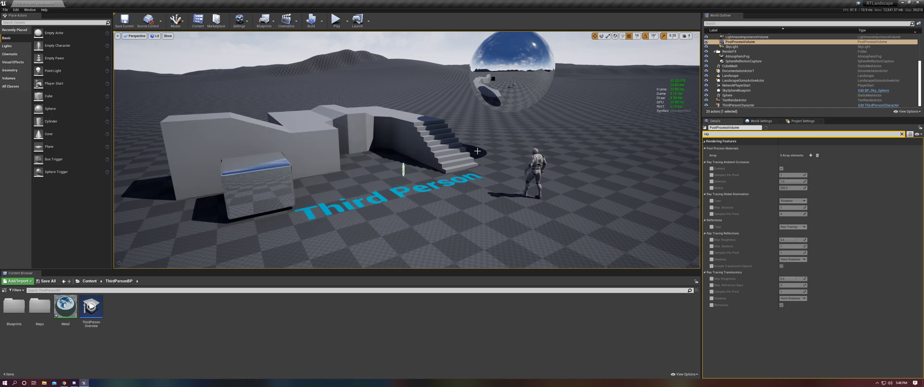
# Select the landscape and view it in Brush Wireframe mode to examine its triangle density across the terrain
pyautogui.click(379, 102)
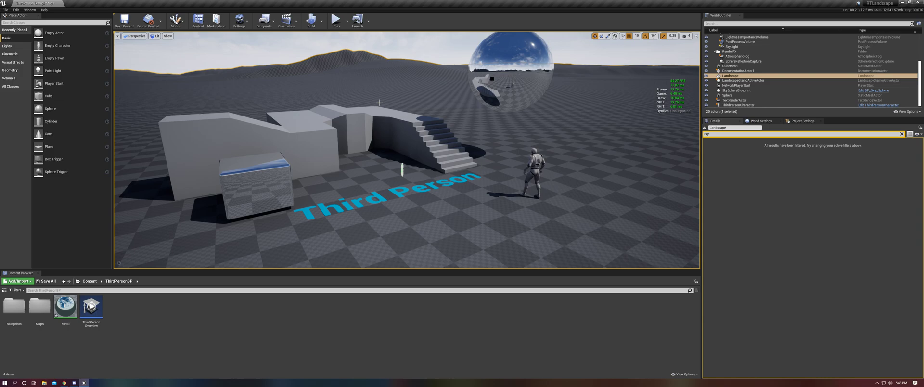
pyautogui.click(154, 35)
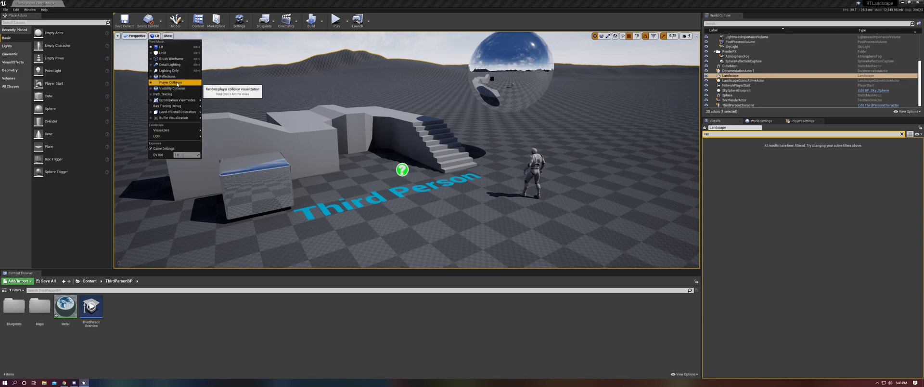
pyautogui.click(173, 59)
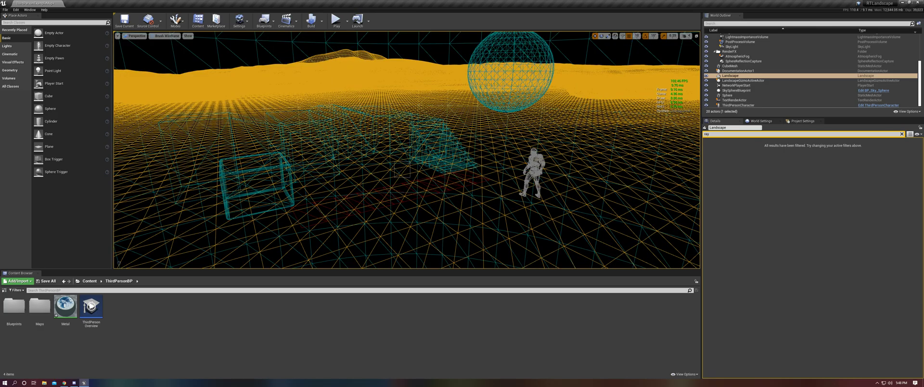
pyautogui.press('e')
pyautogui.moveTo(463, 175); pyautogui.dragTo(437, 160, button='right')
pyautogui.press('e')
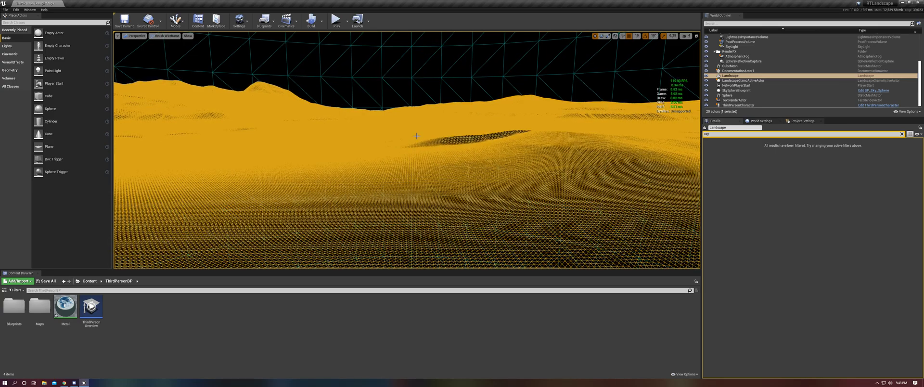
pyautogui.moveTo(437, 161); pyautogui.dragTo(441, 174, button='right')
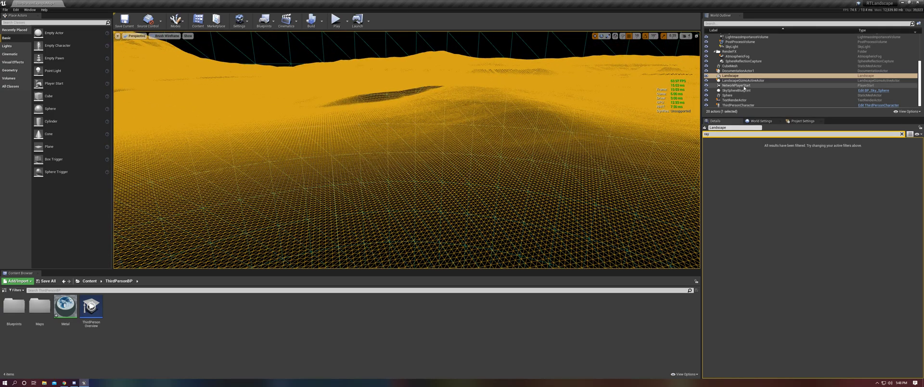
# Clear the search filter on the landscape's details and return the viewport to Lit mode
pyautogui.click(728, 135)
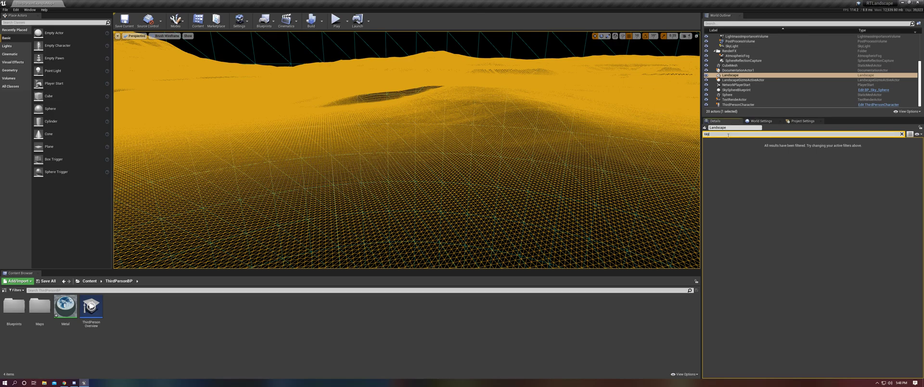
pyautogui.press('BackSpace')
pyautogui.press('BackSpace')
pyautogui.press('BackSpace')
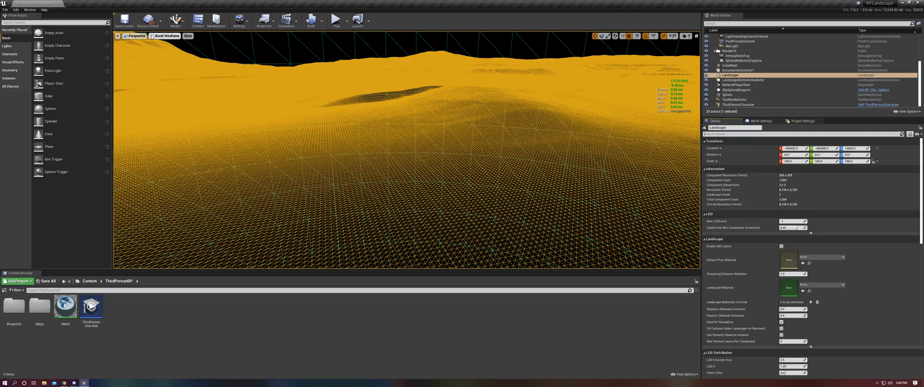
pyautogui.click(153, 36)
pyautogui.click(161, 47)
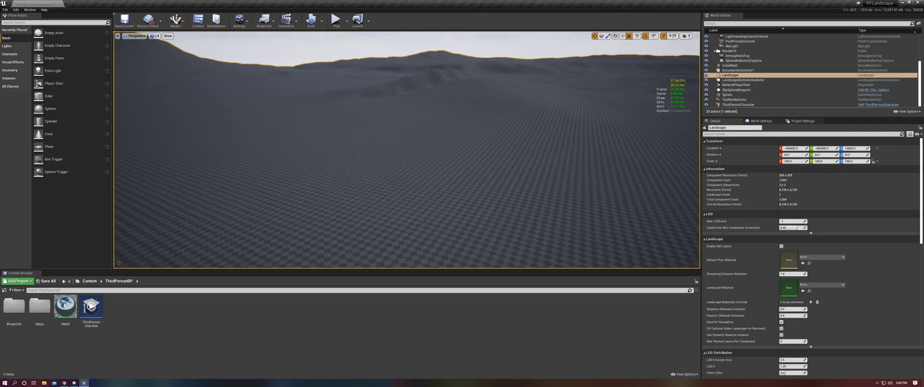
pyautogui.moveTo(452, 129)
pyautogui.mouseDown(button='right')
pyautogui.moveTo(474, 159)
pyautogui.moveTo(452, 129)
pyautogui.mouseUp(button='right')
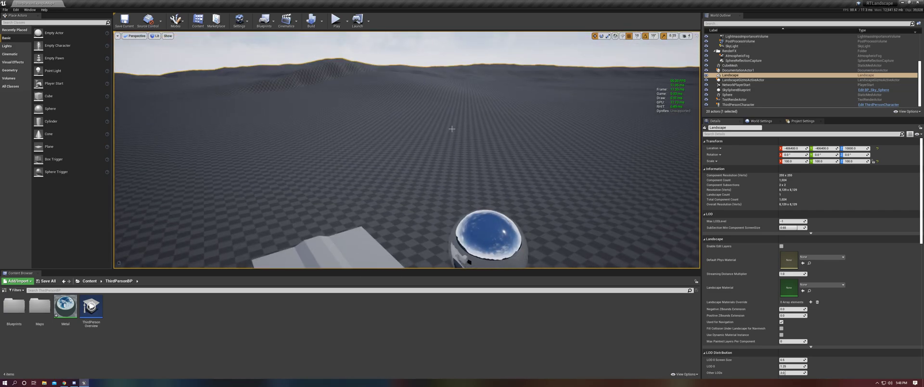
# Exclude the landscape from ray tracing with r.RayTracing.Geometry.Landscape 0 and inspect the reflections on the chrome sphere
pyautogui.press('`')
pyautogui.press('Up')
pyautogui.press('Up')
pyautogui.press('Up')
pyautogui.press('Up')
pyautogui.press('Up')
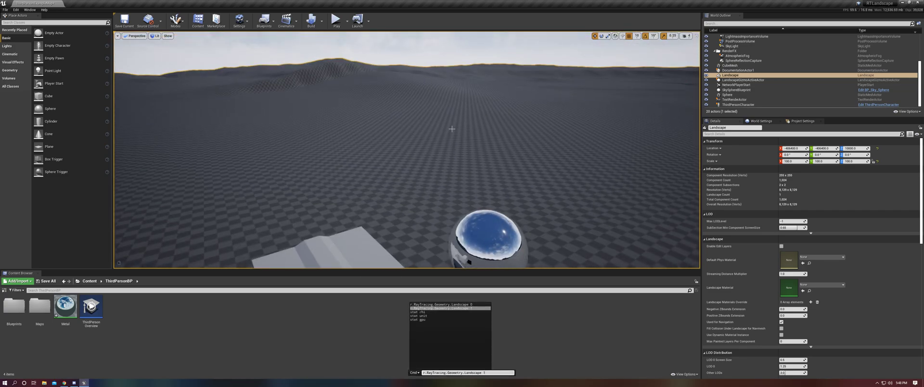
pyautogui.press('Return')
pyautogui.moveTo(448, 129); pyautogui.dragTo(493, 117, button='right')
pyautogui.press('q')
pyautogui.click(475, 102)
pyautogui.press('q')
pyautogui.press('e')
pyautogui.moveTo(503, 145); pyautogui.dragTo(503, 145, button='right')
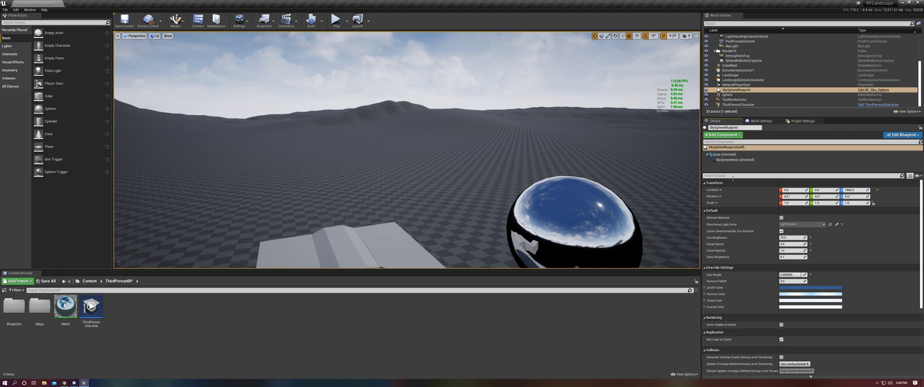
# Select the Landscape actor and filter its details by LOD
pyautogui.scroll(2, 754, 87)
pyautogui.click(753, 85)
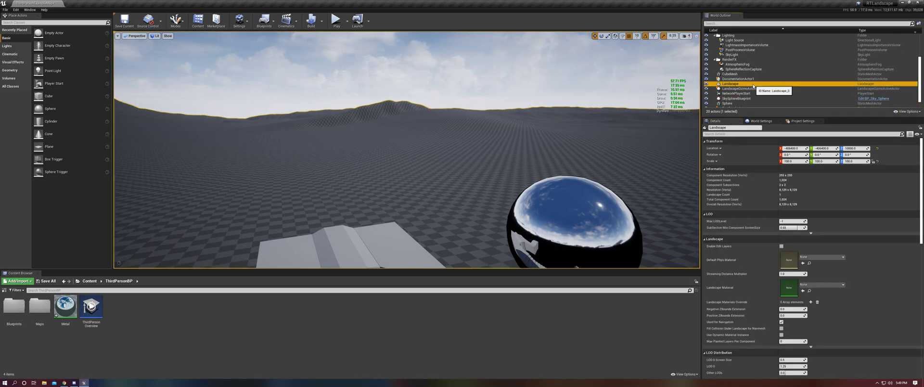
pyautogui.click(748, 135)
pyautogui.write('LOD')
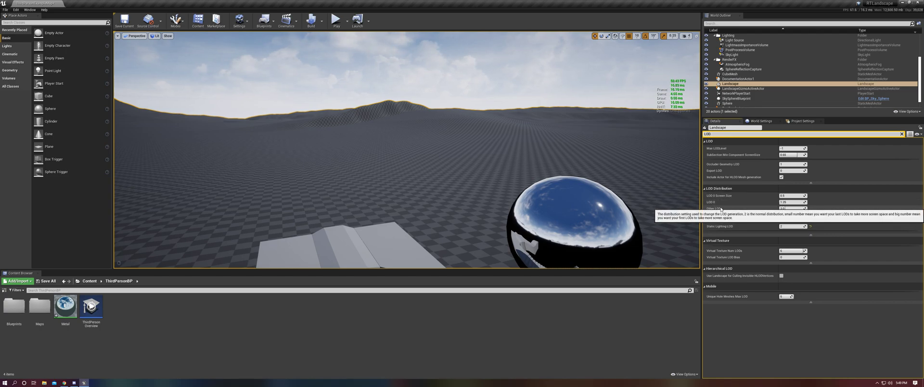
pyautogui.hotkey('ctrl', 'z')
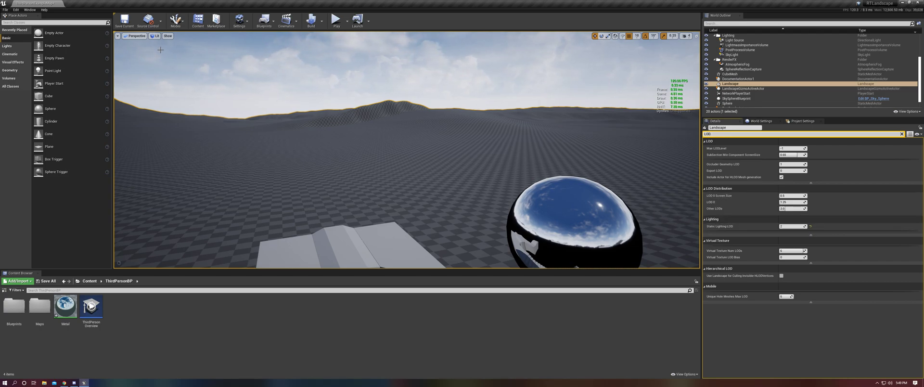
# Switch the landscape visualizer to LOD and look around the terrain to examine how the LOD levels are distributed
pyautogui.click(155, 35)
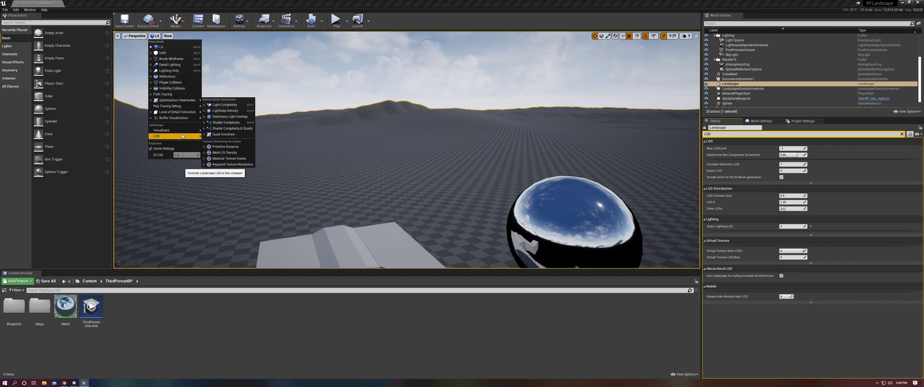
pyautogui.moveTo(192, 136)
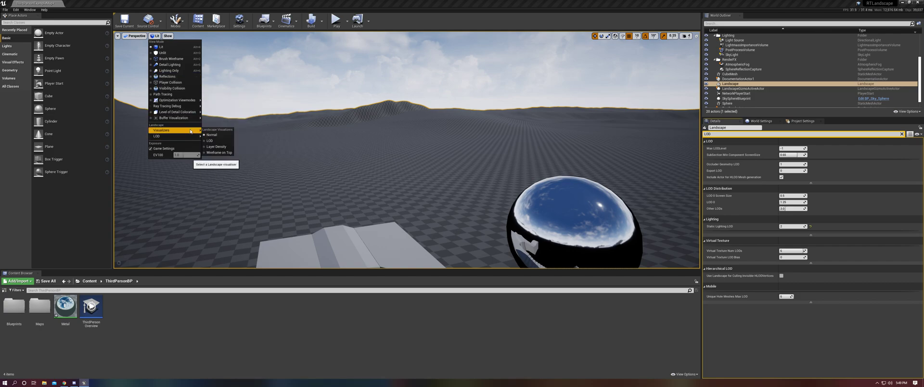
pyautogui.click(215, 141)
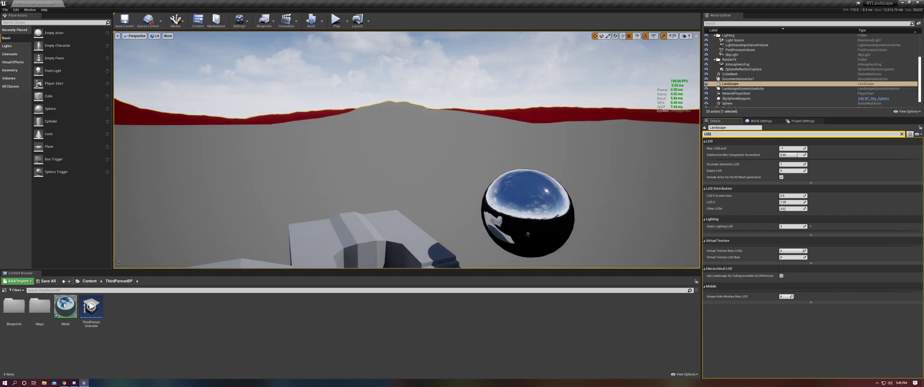
pyautogui.moveTo(406, 151); pyautogui.dragTo(437, 145, button='right')
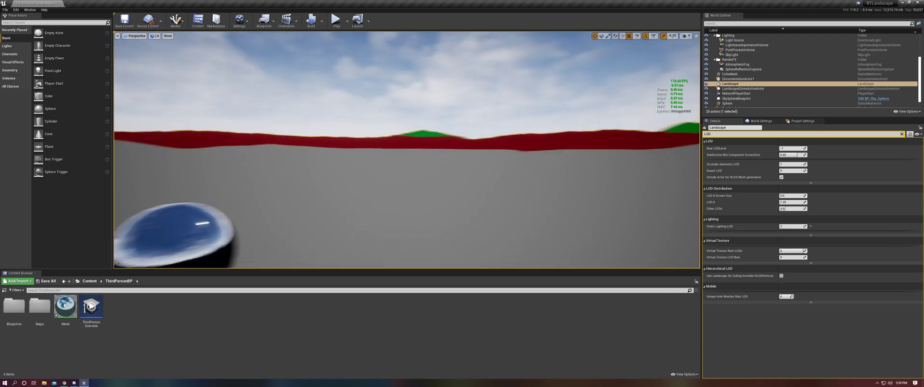
pyautogui.moveTo(527, 234); pyautogui.dragTo(528, 235, button='right')
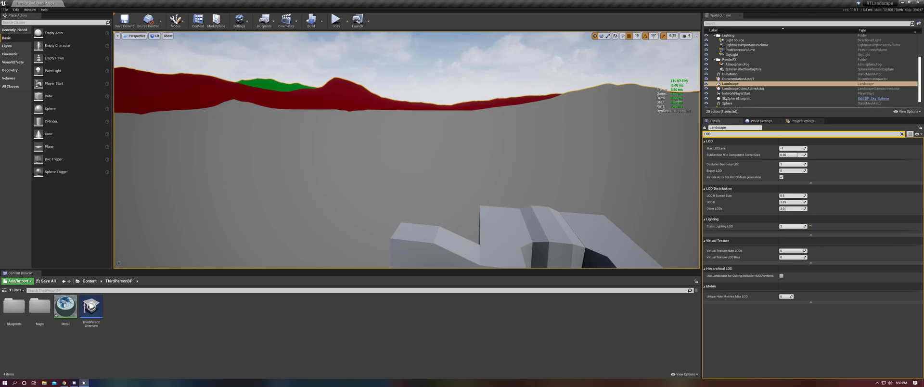
# Increase the landscape's LOD 0 Screen Size in the LOD distribution settings
pyautogui.click(788, 197)
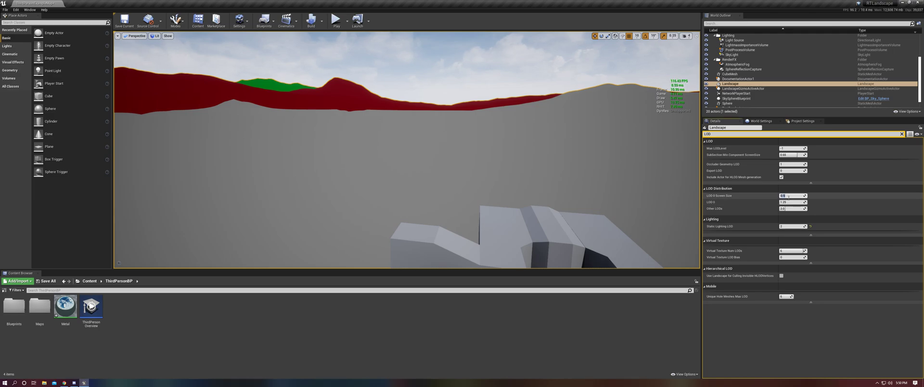
pyautogui.click(758, 248)
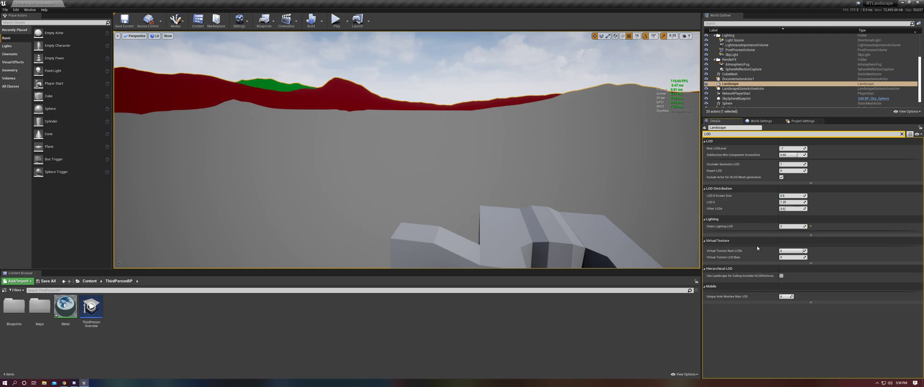
pyautogui.moveTo(725, 197)
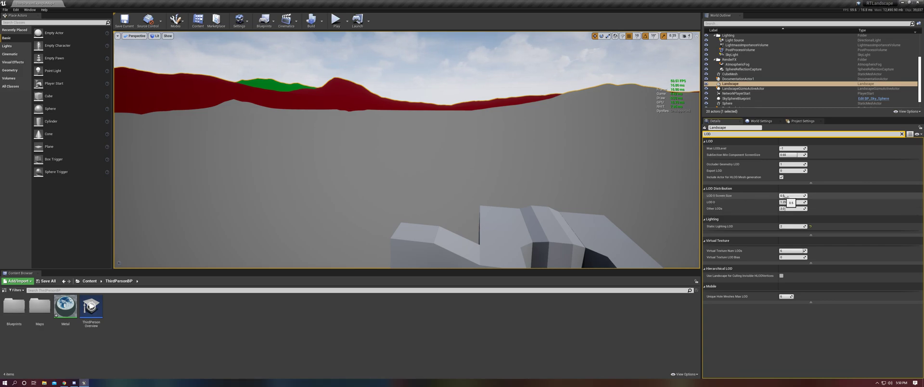
pyautogui.moveTo(725, 196)
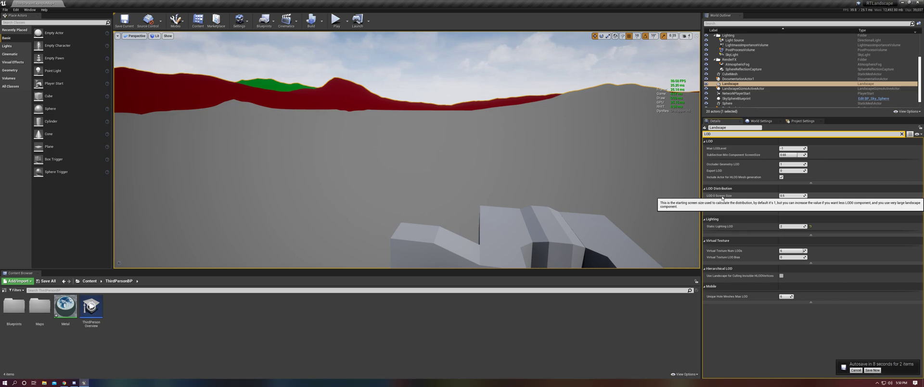
pyautogui.click(782, 196)
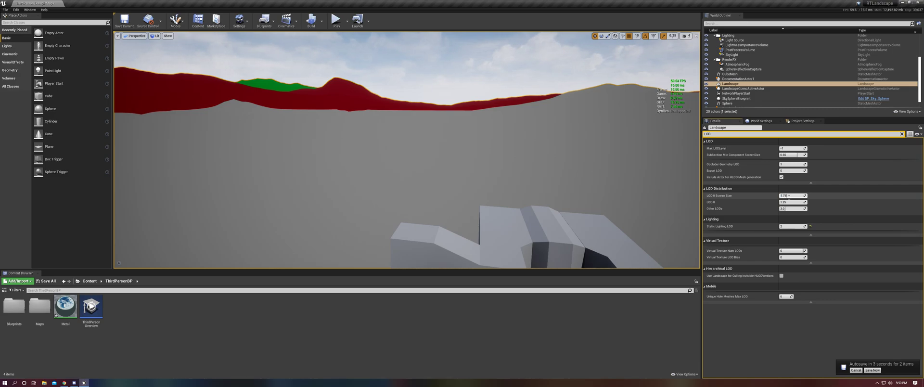
pyautogui.press('Return')
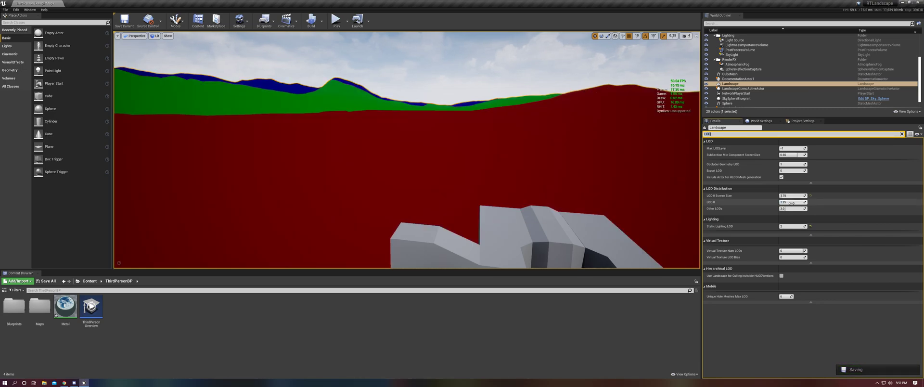
# Switch the viewport to Brush Wireframe and look across the terrain to examine the mesh density of each landscape LOD
pyautogui.moveTo(642, 197); pyautogui.dragTo(532, 183, button='right')
pyautogui.press('s')
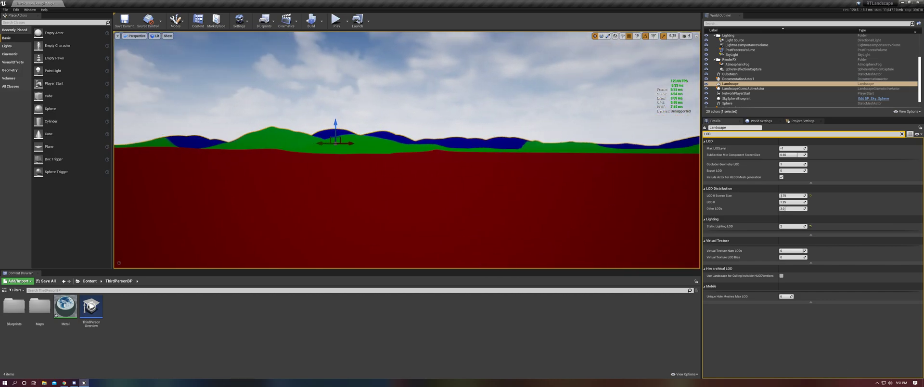
pyautogui.moveTo(296, 71); pyautogui.dragTo(458, 71, button='right')
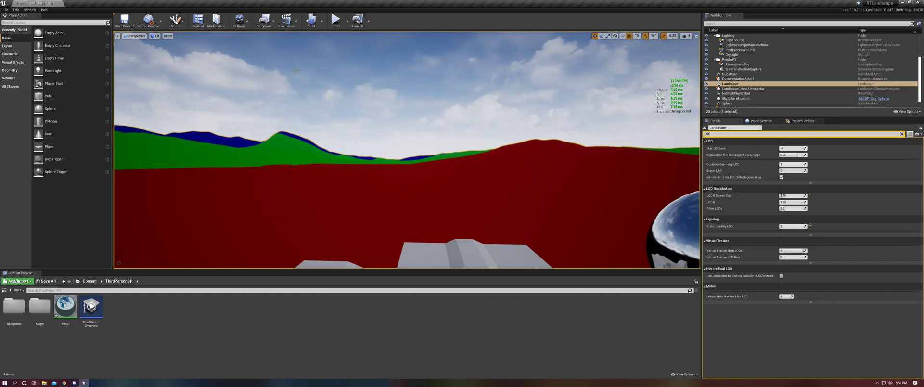
pyautogui.click(135, 36)
pyautogui.click(153, 35)
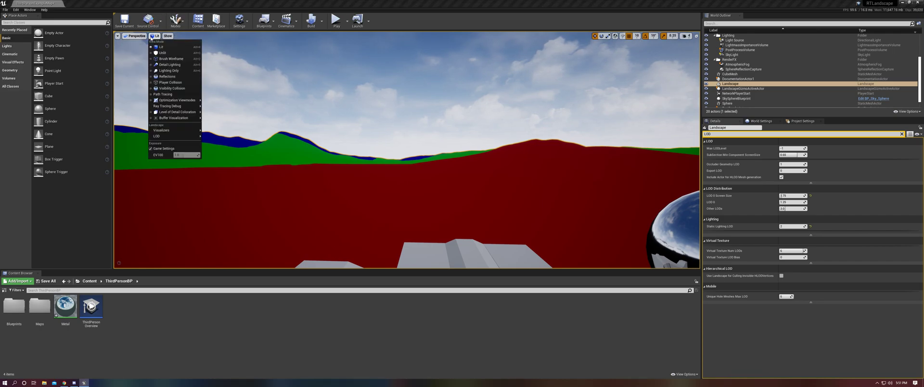
pyautogui.click(172, 58)
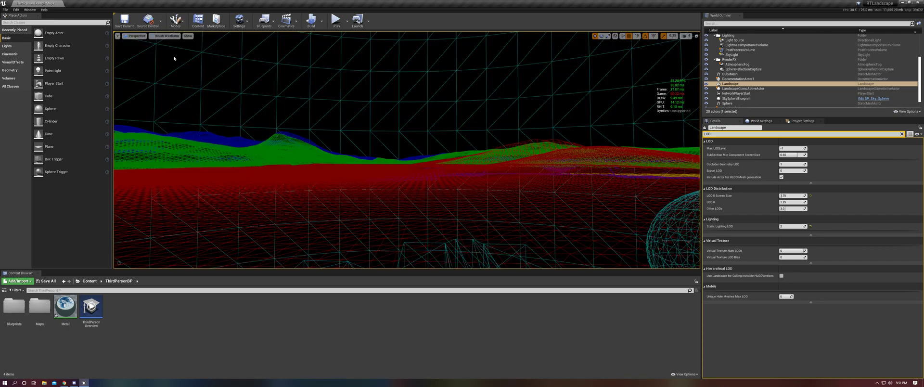
pyautogui.moveTo(174, 58); pyautogui.dragTo(173, 58, button='right')
pyautogui.press('w')
pyautogui.moveTo(412, 192); pyautogui.dragTo(412, 192, button='right')
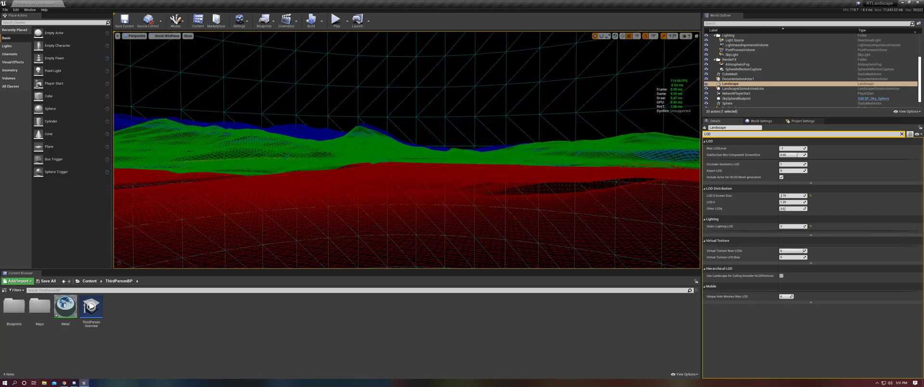
pyautogui.moveTo(174, 58); pyautogui.dragTo(174, 58, button='right')
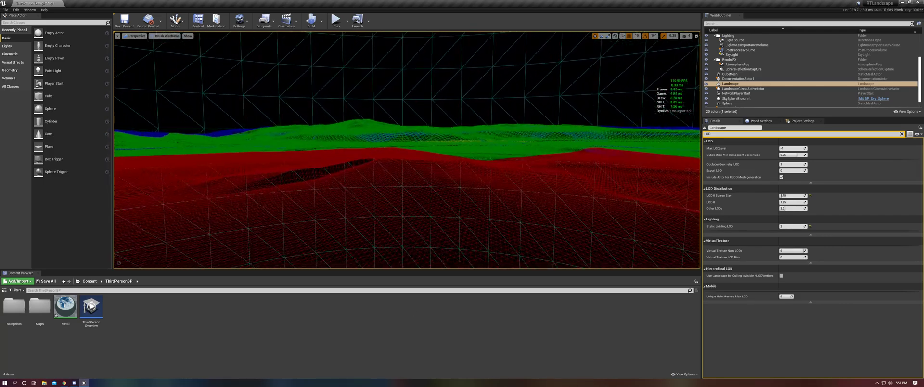
pyautogui.moveTo(396, 212); pyautogui.dragTo(396, 212, button='right')
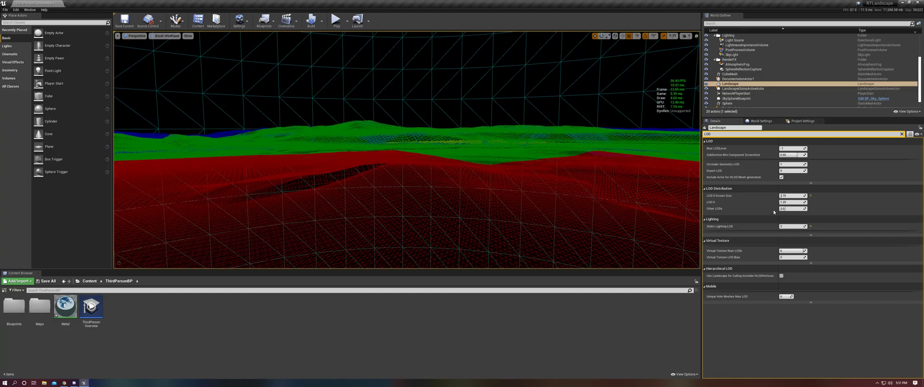
# Set the landscape's LOD 0 distribution to 1 and look over the wireframe terrain to examine the new LOD spread
pyautogui.click(795, 203)
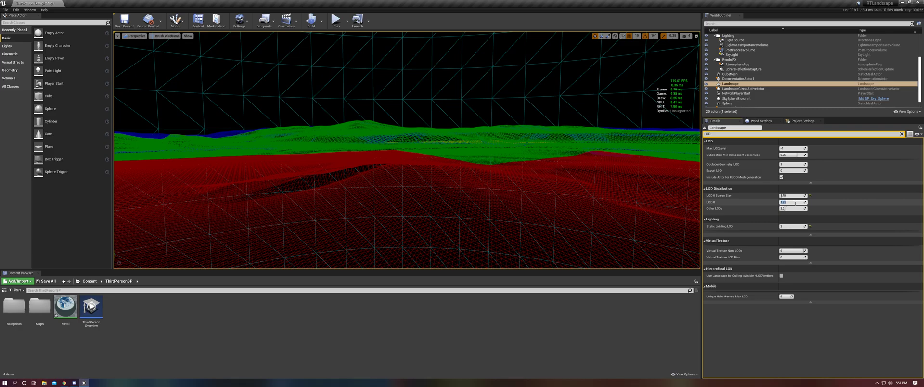
pyautogui.write('1')
pyautogui.press('Return')
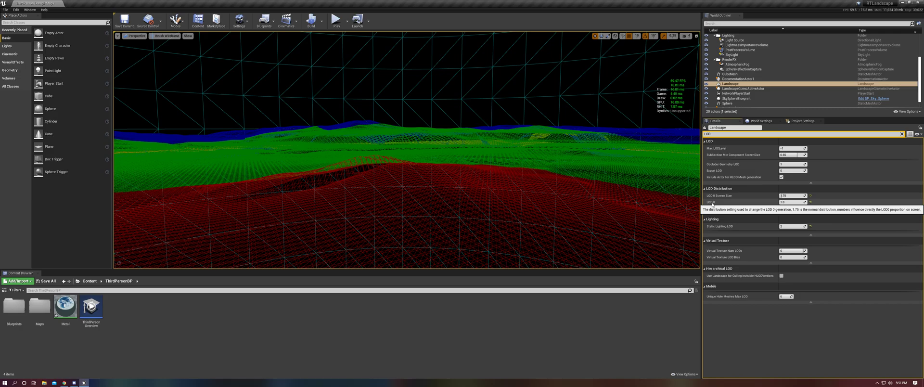
pyautogui.moveTo(539, 178); pyautogui.dragTo(531, 196, button='right')
pyautogui.press('s')
pyautogui.moveTo(407, 173); pyautogui.dragTo(407, 166, button='right')
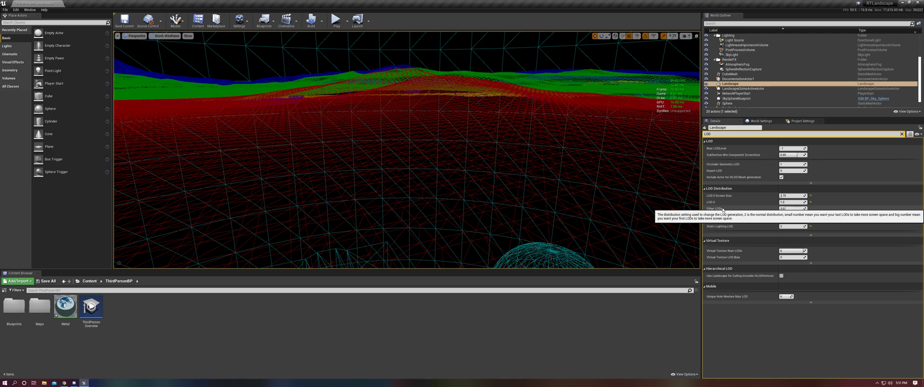
# Lower the landscape's Other LODs distribution value and examine the distant LOD levels in the wireframe
pyautogui.click(797, 210)
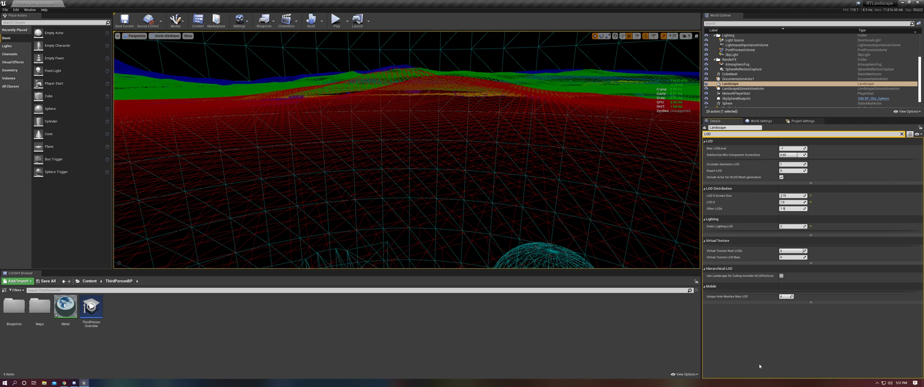
pyautogui.press('Return')
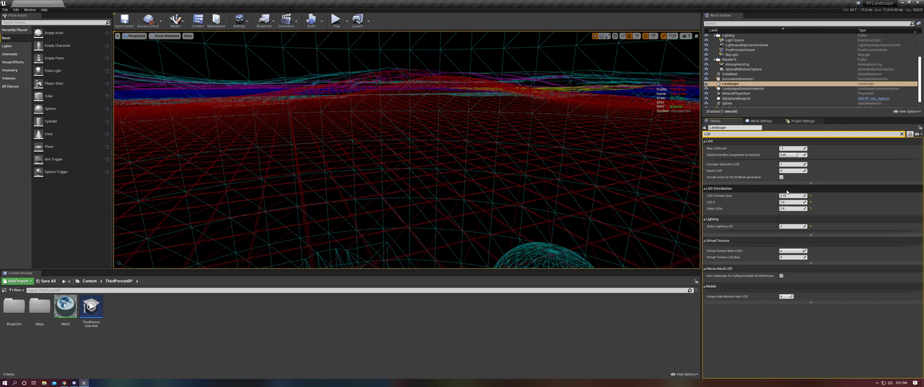
pyautogui.press('e')
pyautogui.moveTo(535, 149); pyautogui.dragTo(621, 151, button='right')
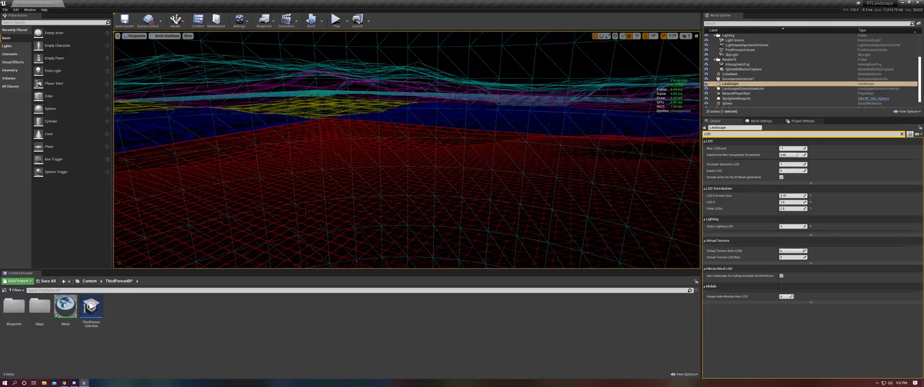
pyautogui.moveTo(521, 172)
pyautogui.mouseDown(button='right')
pyautogui.moveTo(604, 173)
pyautogui.moveTo(640, 144)
pyautogui.moveTo(688, 145)
pyautogui.moveTo(500, 147)
pyautogui.moveTo(404, 130)
pyautogui.moveTo(365, 144)
pyautogui.moveTo(480, 143)
pyautogui.mouseUp(button='right')
# Return the viewport to Lit shading and set the landscape visualizer to Normal
pyautogui.click(162, 38)
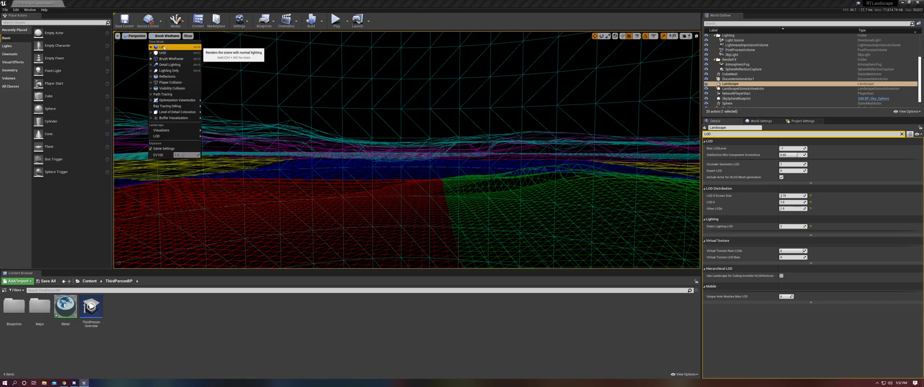
pyautogui.click(166, 48)
pyautogui.click(155, 36)
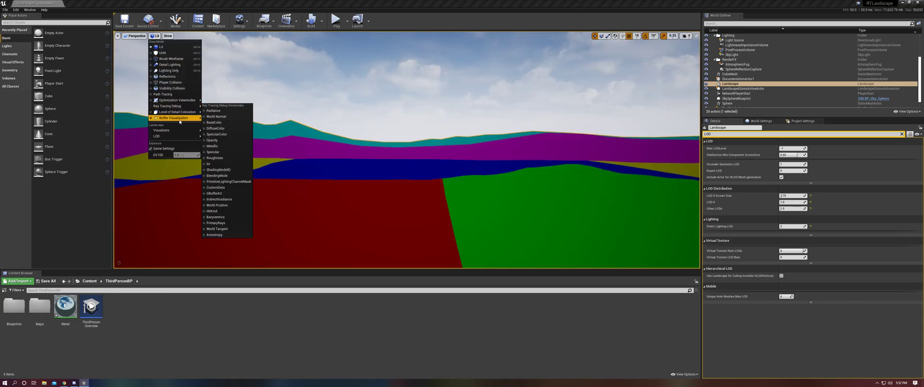
pyautogui.moveTo(186, 140)
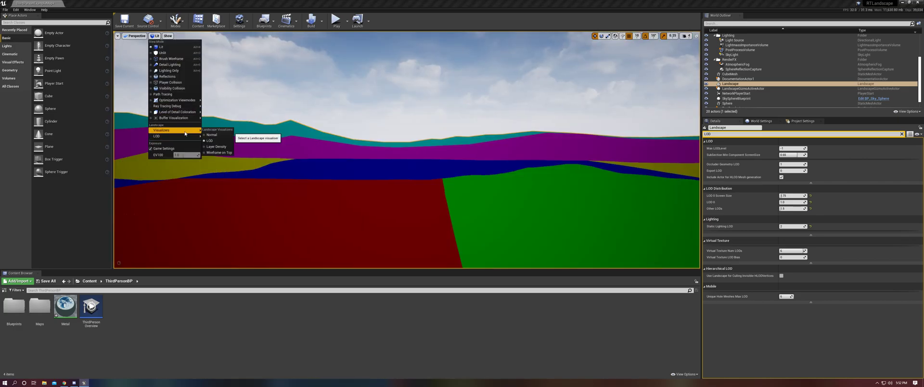
pyautogui.click(220, 140)
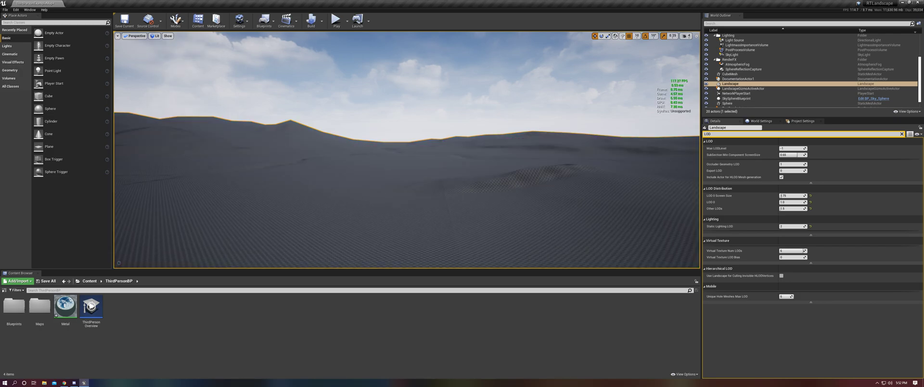
# Move around the lit scene near the chrome sphere and examine the terrain for visible LOD changes
pyautogui.moveTo(220, 139); pyautogui.dragTo(220, 159, button='right')
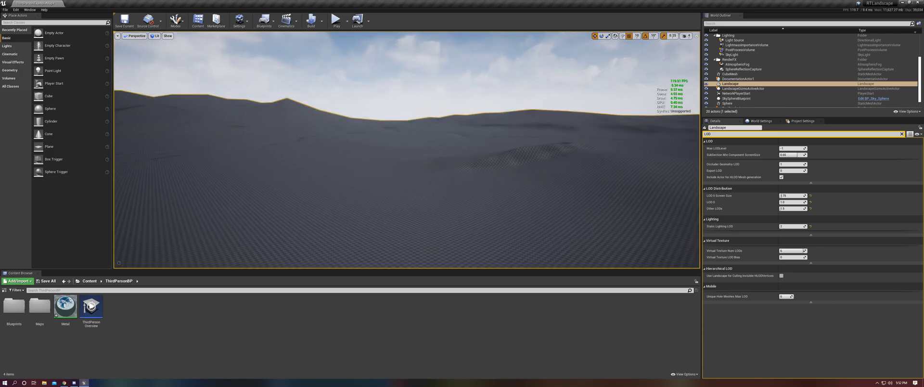
pyautogui.press('s')
pyautogui.moveTo(394, 88); pyautogui.dragTo(145, 96, button='right')
pyautogui.click(395, 88)
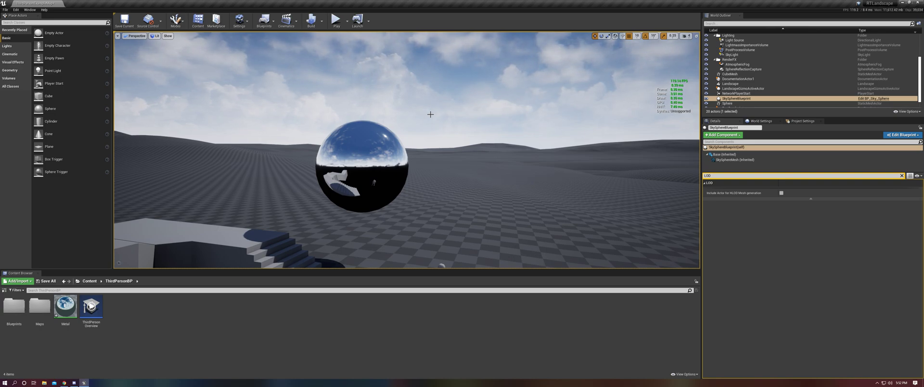
pyautogui.moveTo(428, 117); pyautogui.dragTo(337, 117, button='right')
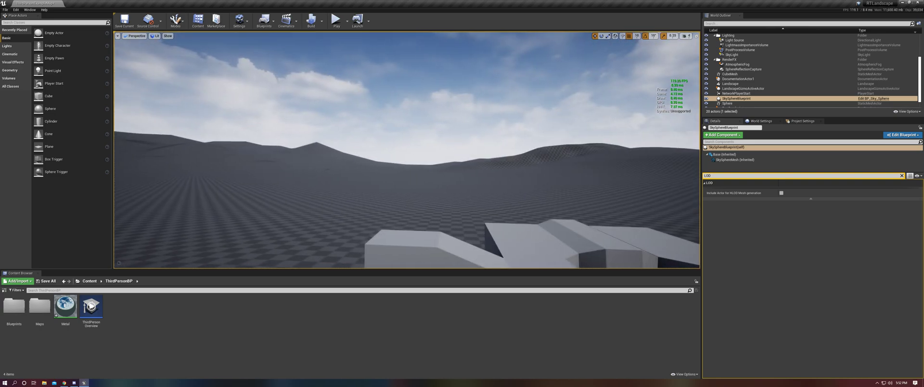
pyautogui.moveTo(337, 118); pyautogui.dragTo(299, 118)
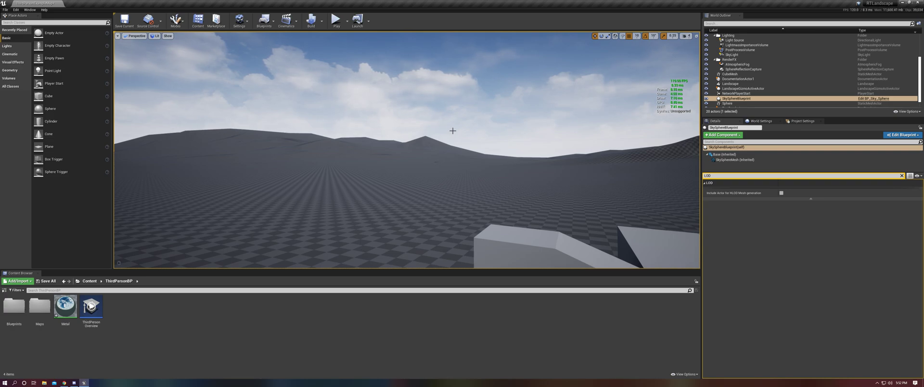
pyautogui.press('w')
pyautogui.press('s')
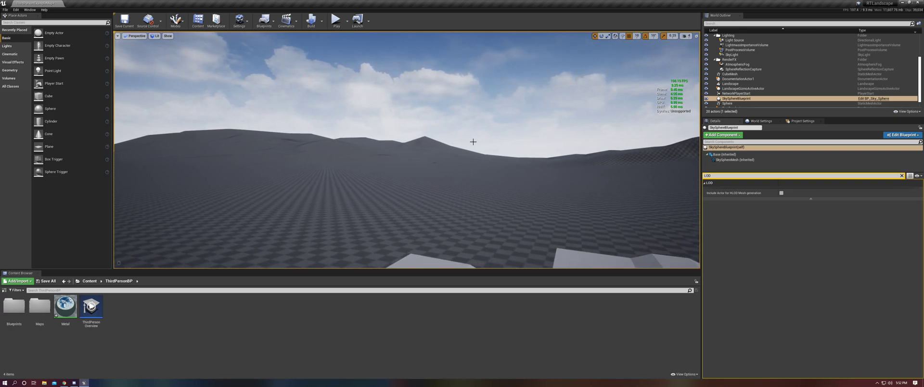
pyautogui.moveTo(473, 142)
pyautogui.mouseDown(button='right')
pyautogui.moveTo(390, 142)
pyautogui.moveTo(481, 146)
pyautogui.mouseUp(button='right')
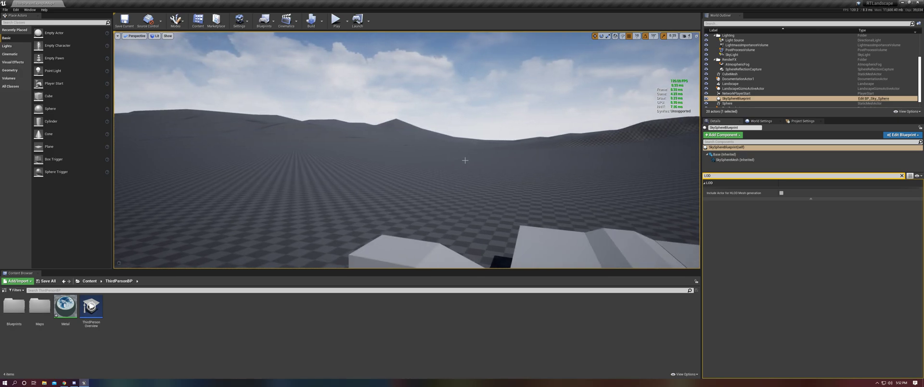
pyautogui.moveTo(464, 160); pyautogui.dragTo(414, 138)
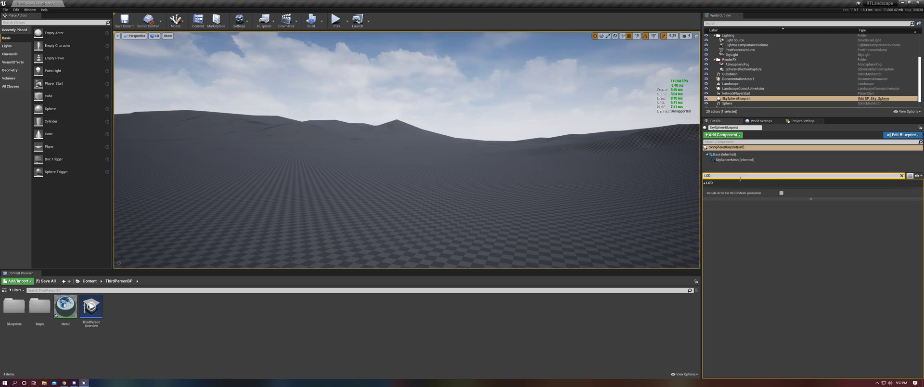
# Select the Landscape actor again to bring back its LOD settings and look over the terrain
pyautogui.click(627, 195)
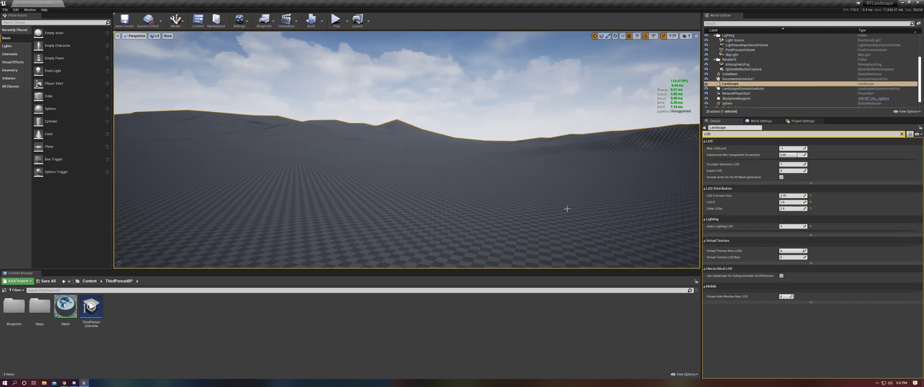
pyautogui.moveTo(567, 209); pyautogui.dragTo(619, 204, button='right')
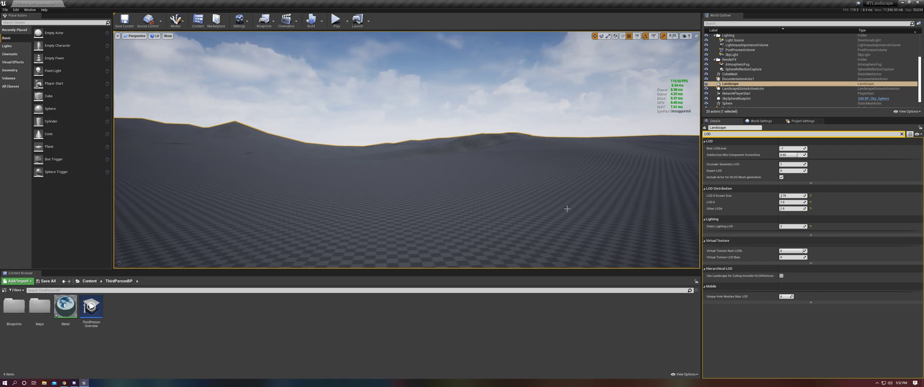
pyautogui.moveTo(565, 205)
pyautogui.mouseDown(button='right')
pyautogui.moveTo(558, 236)
pyautogui.moveTo(562, 207)
pyautogui.mouseUp(button='right')
# Include the landscape in ray tracing again with the console command r.RayTracing.Geometry.Landscape 1
pyautogui.press('`')
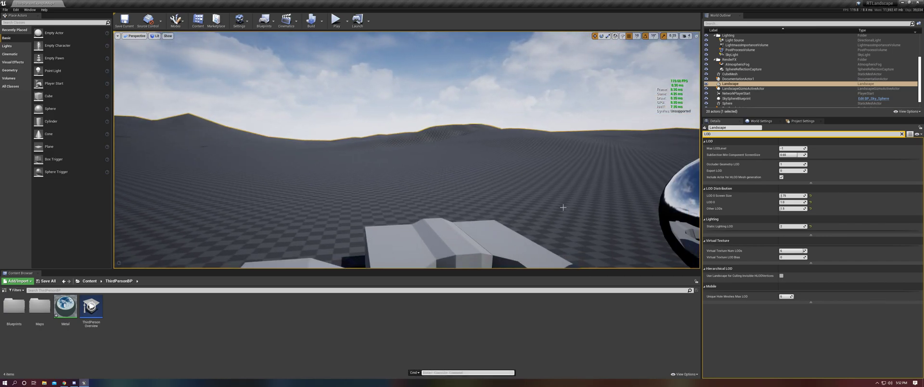
pyautogui.press('Up')
pyautogui.press('Up')
pyautogui.press('Up')
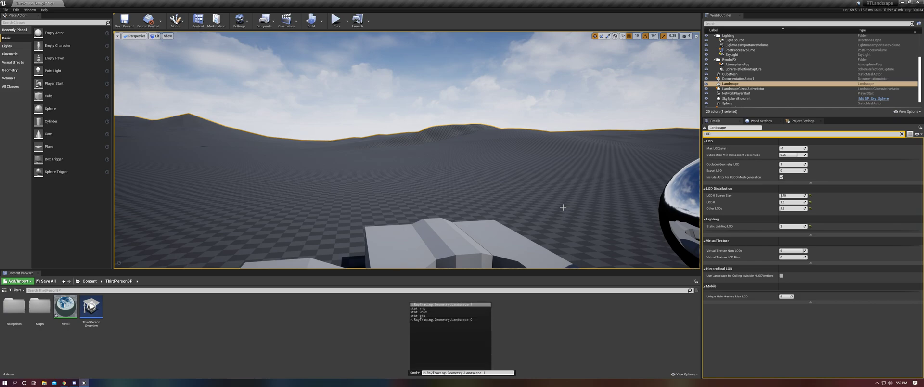
pyautogui.press('Return')
pyautogui.moveTo(553, 215)
pyautogui.mouseDown(button='right')
pyautogui.moveTo(591, 228)
pyautogui.moveTo(536, 225)
pyautogui.moveTo(552, 215)
pyautogui.mouseUp(button='right')
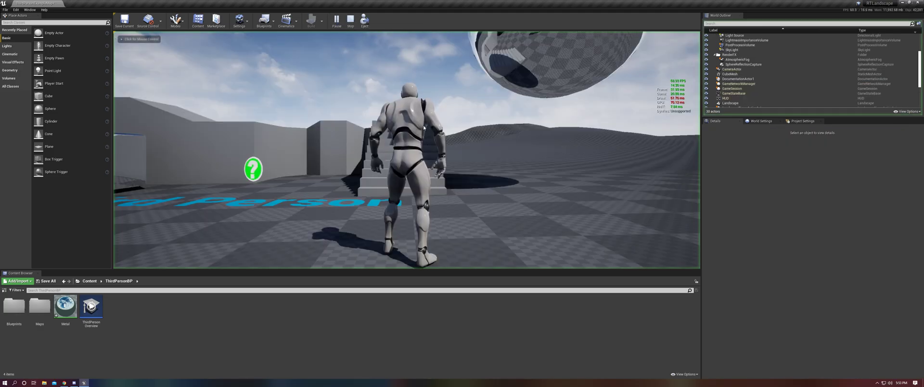
# Play-test the level by walking the character under the chrome sphere to inspect its reflections, and end the session
pyautogui.click(424, 128)
pyautogui.press('w')
pyautogui.press('w')
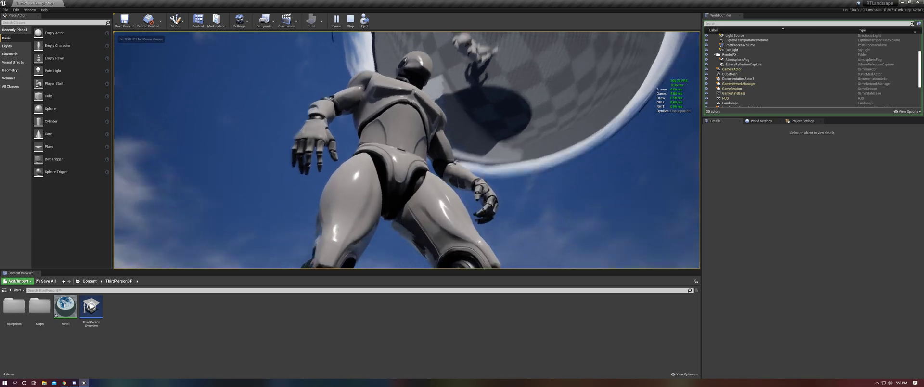
pyautogui.press('s')
pyautogui.press('a')
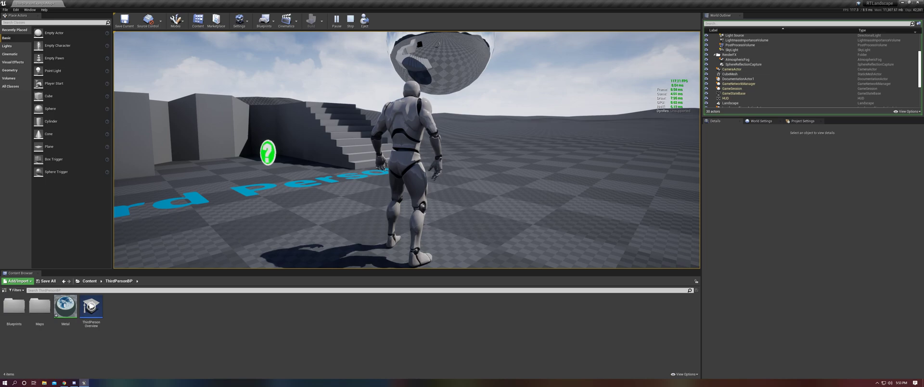
pyautogui.press('Escape')
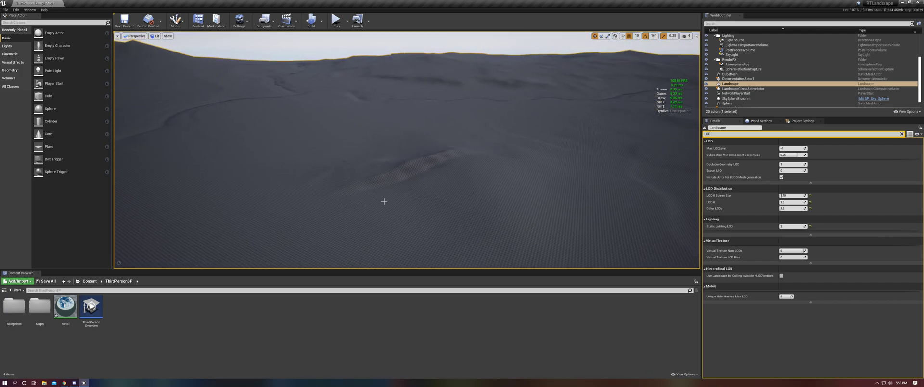
# Switch the viewport to Brush Wireframe and examine the landscape's mesh density from above and at ground level
pyautogui.moveTo(384, 201); pyautogui.dragTo(384, 202, button='right')
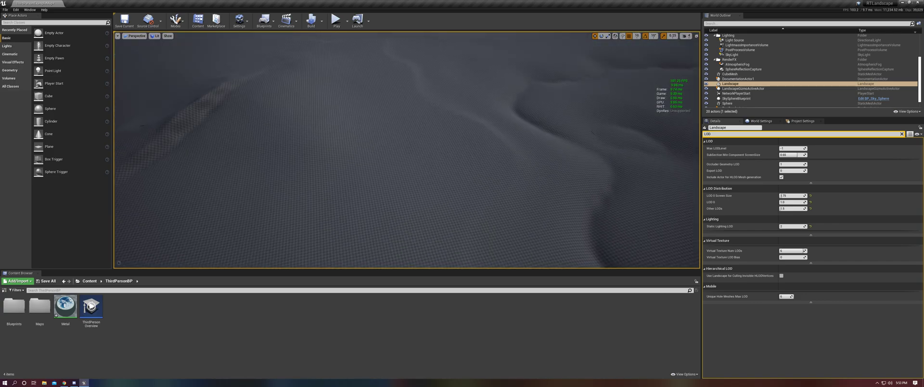
pyautogui.click(154, 35)
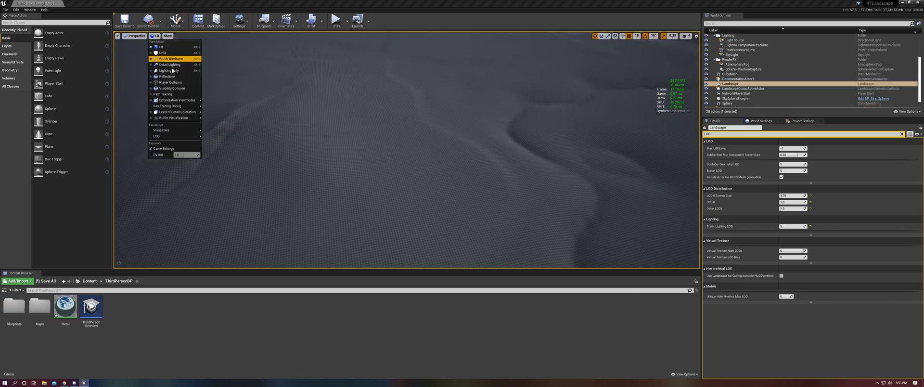
pyautogui.click(176, 58)
pyautogui.moveTo(176, 60)
pyautogui.mouseDown(button='right')
pyautogui.moveTo(178, 48)
pyautogui.moveTo(207, 46)
pyautogui.moveTo(225, 112)
pyautogui.mouseUp(button='right')
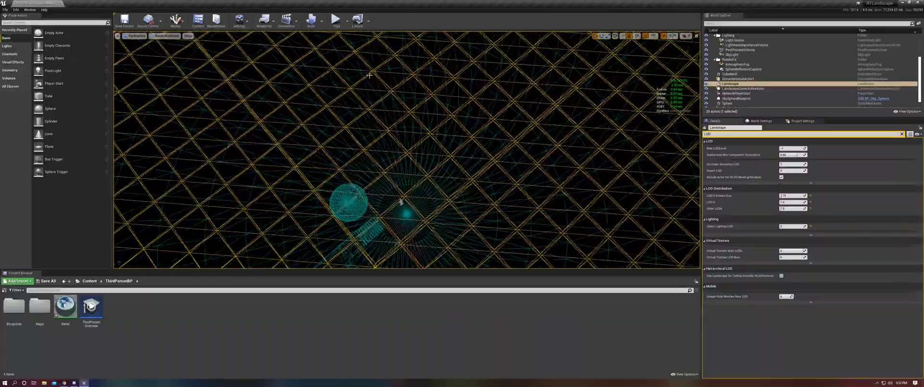
pyautogui.moveTo(369, 75); pyautogui.dragTo(409, 57, button='middle')
pyautogui.moveTo(407, 150); pyautogui.dragTo(380, 94, button='right')
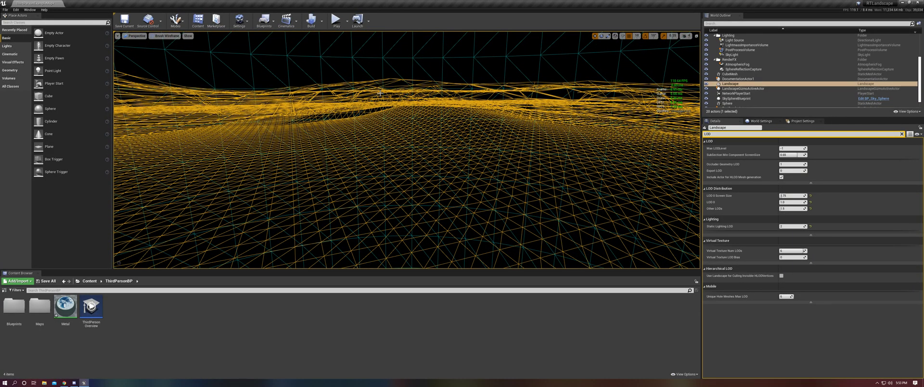
pyautogui.moveTo(379, 93); pyautogui.dragTo(380, 93, button='right')
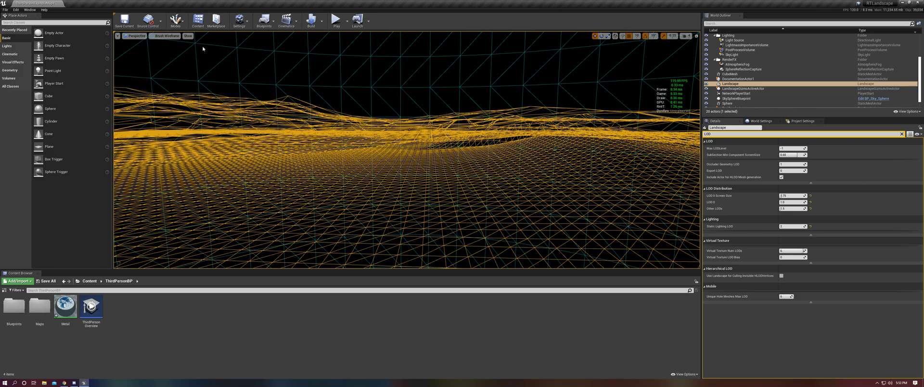
# Return the viewport to Lit shading and look back at the chrome sphere and the Third Person structure
pyautogui.click(167, 36)
pyautogui.click(169, 47)
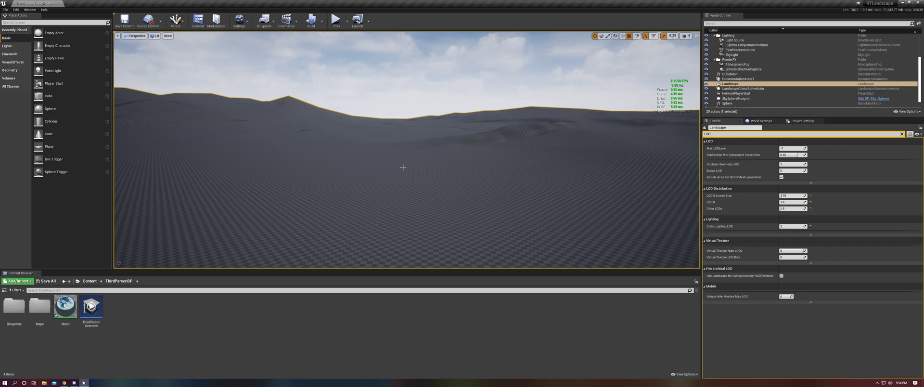
pyautogui.moveTo(438, 182); pyautogui.dragTo(437, 182, button='right')
pyautogui.moveTo(522, 185); pyautogui.dragTo(522, 185, button='right')
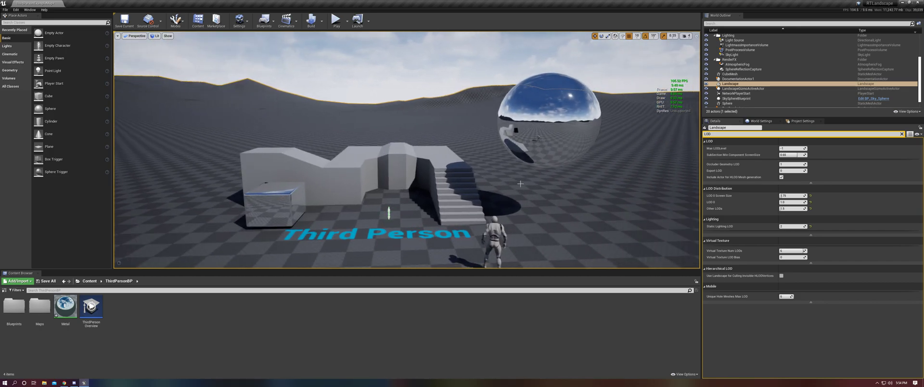